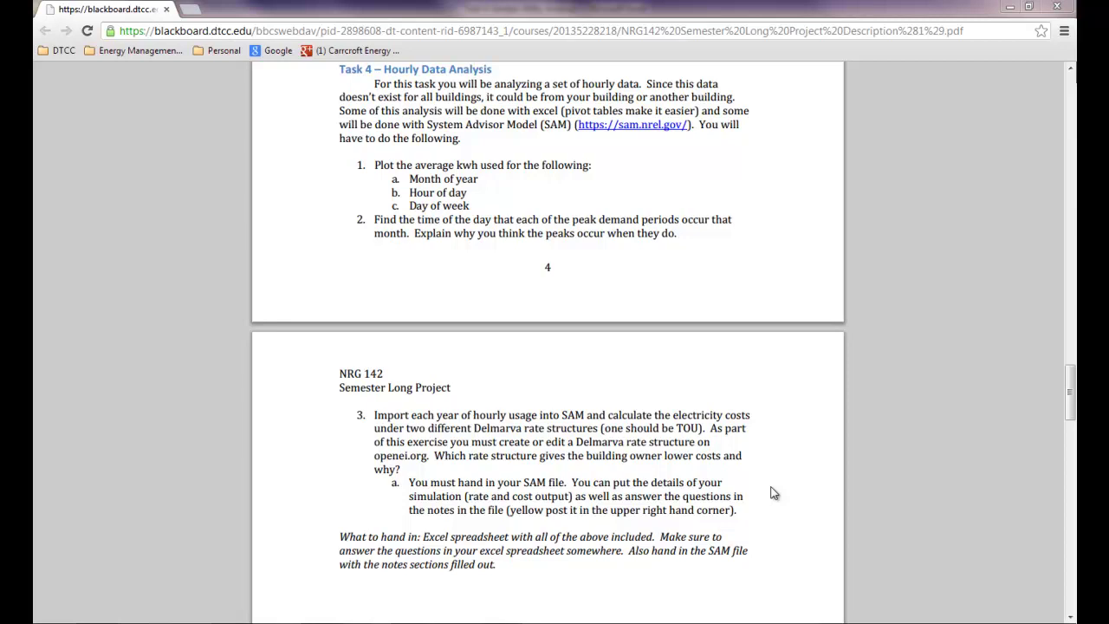
Step: Launch System Advisor Model from the Start menu's All Programs list
key("super")
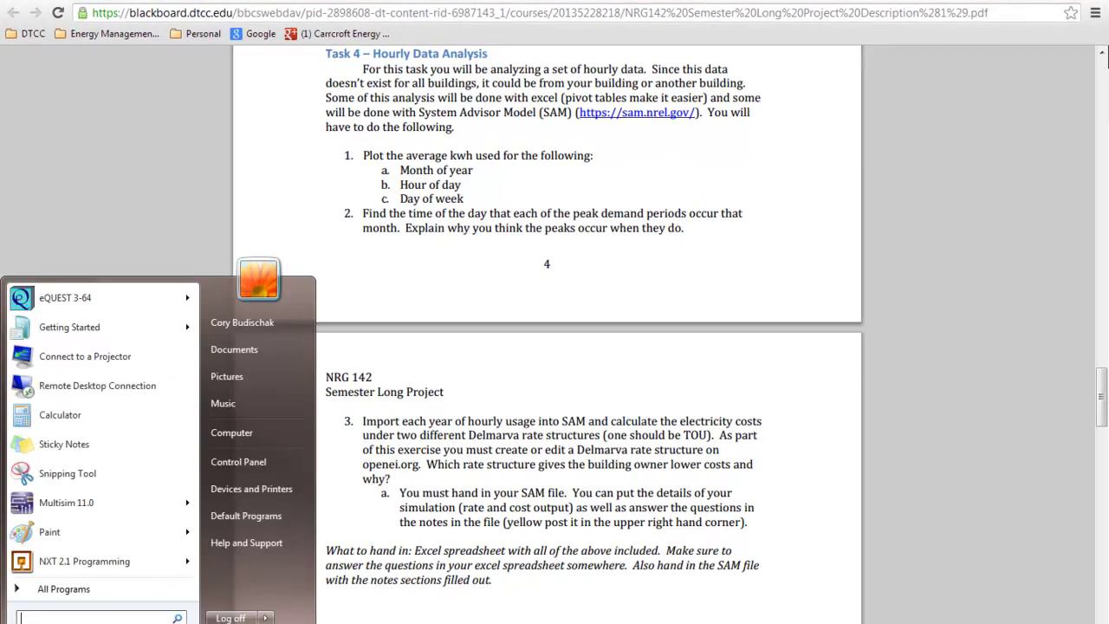
left_click(63, 589)
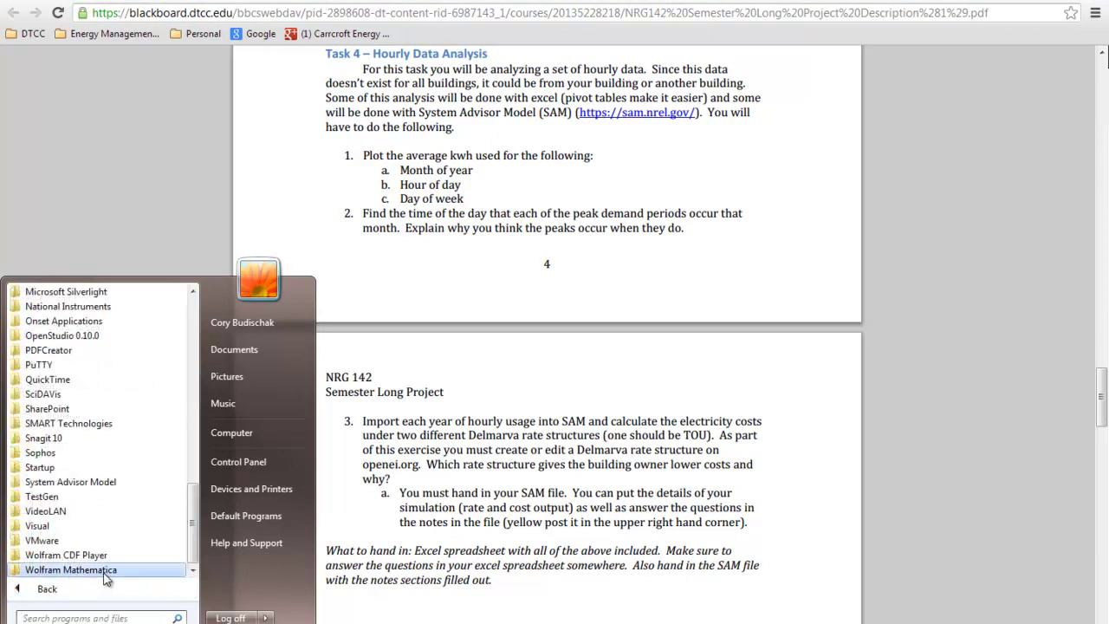
left_click(86, 483)
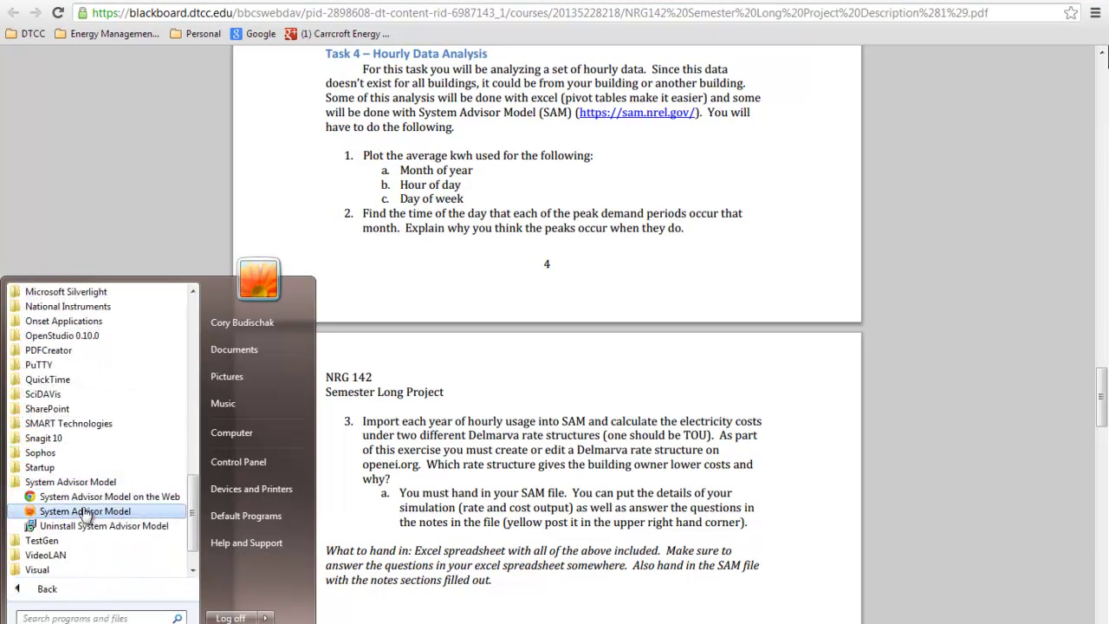
left_click(86, 512)
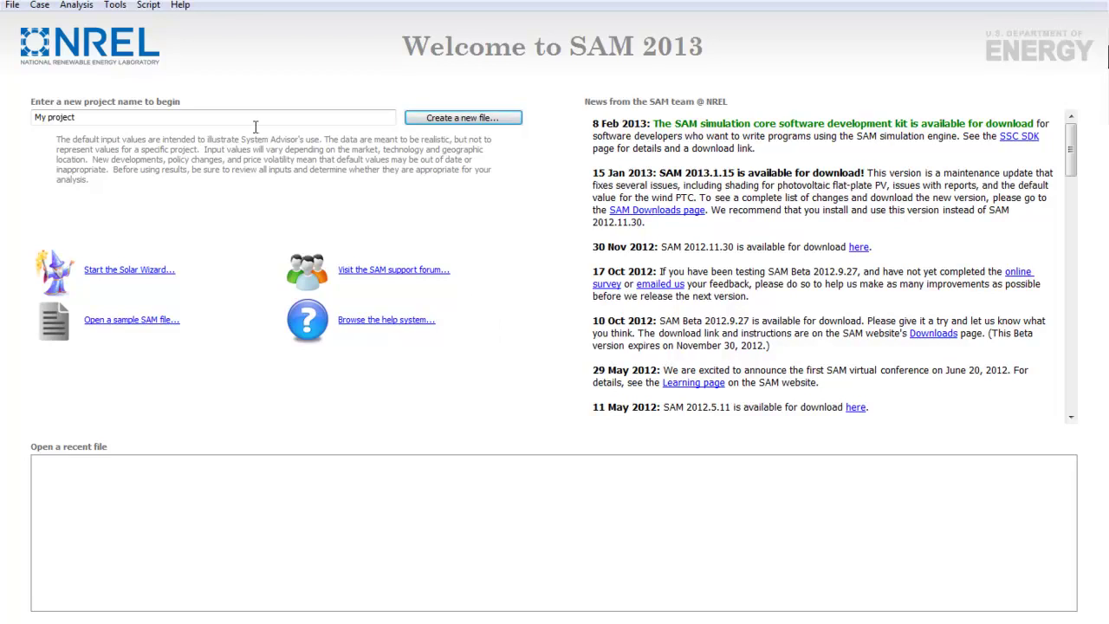
Step: Name the new project 'Task 4' and create a new file
left_click_drag(173, 116, 2, 90)
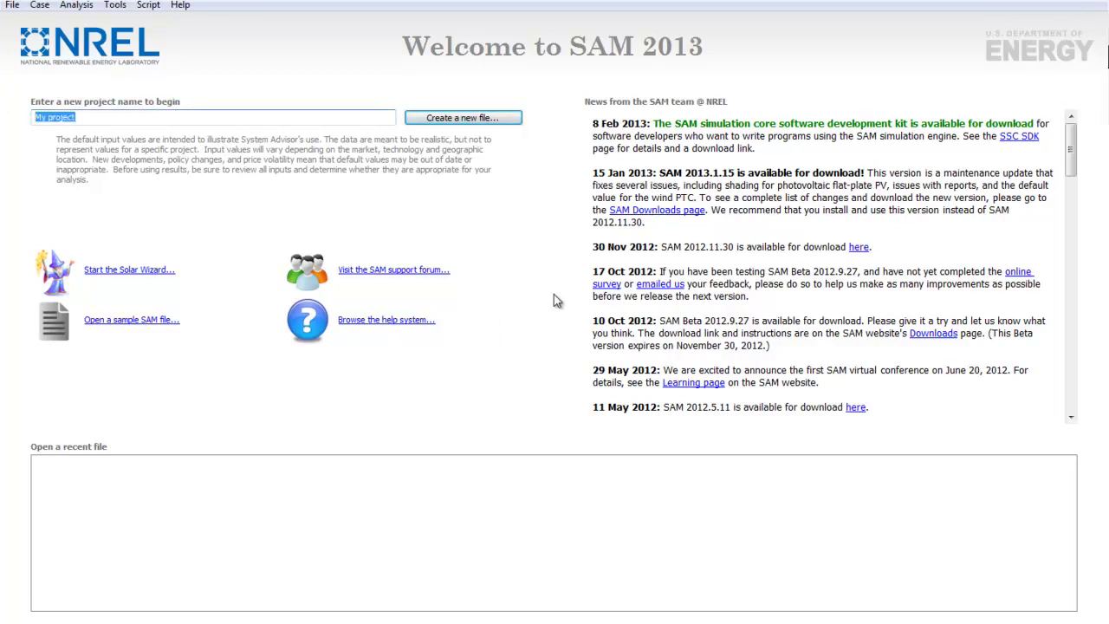
type("Task 4")
left_click(483, 118)
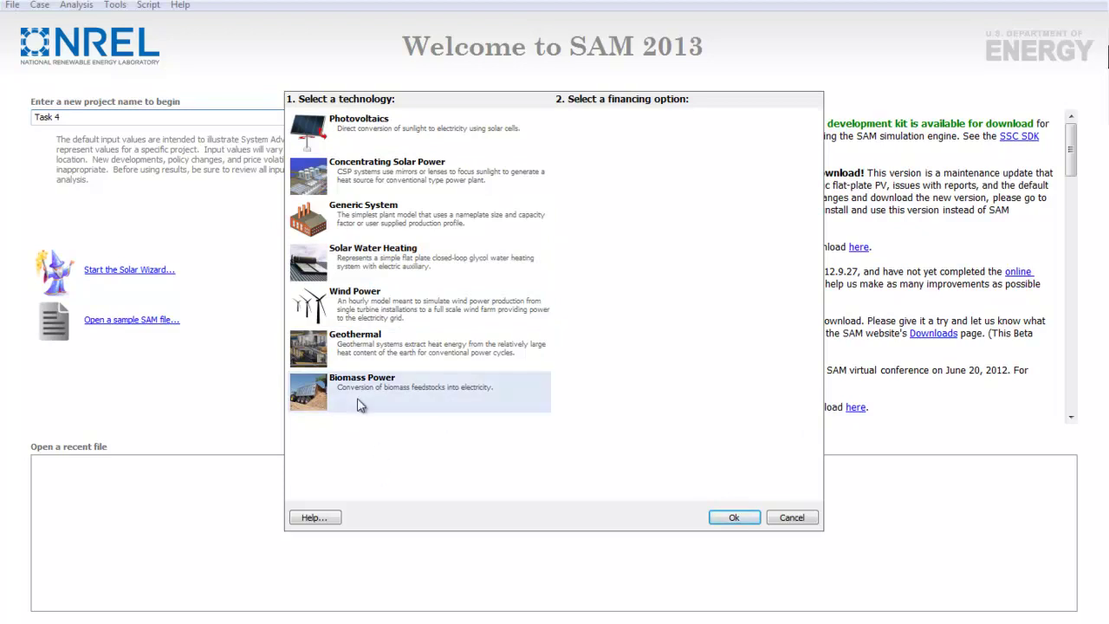
Step: Choose Generic System as the technology and Residential as the financing option
left_click(365, 132)
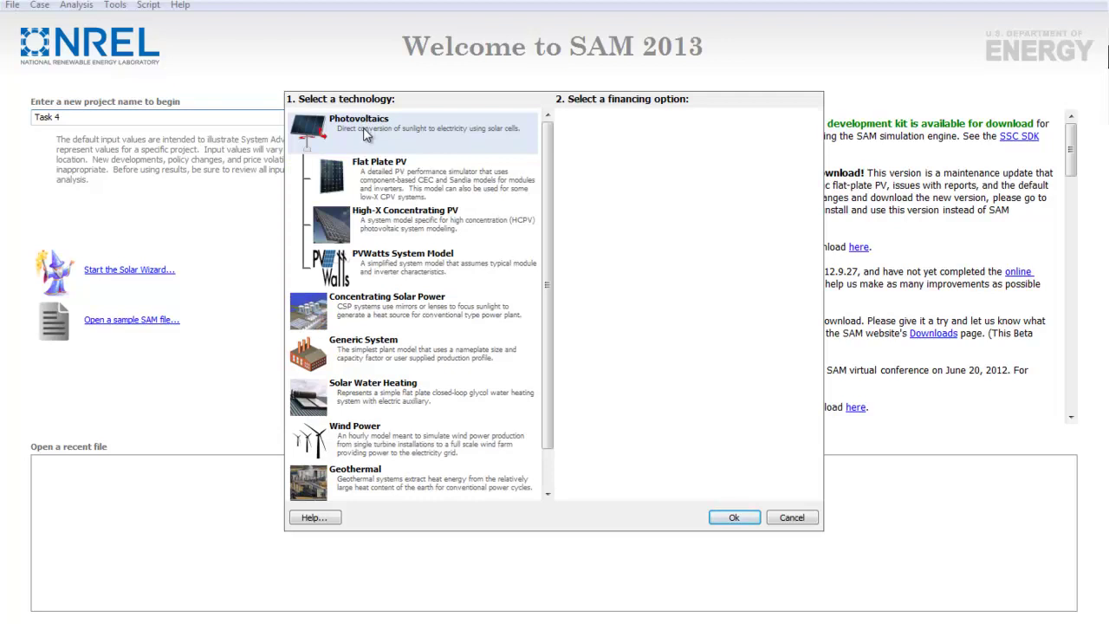
left_click(364, 355)
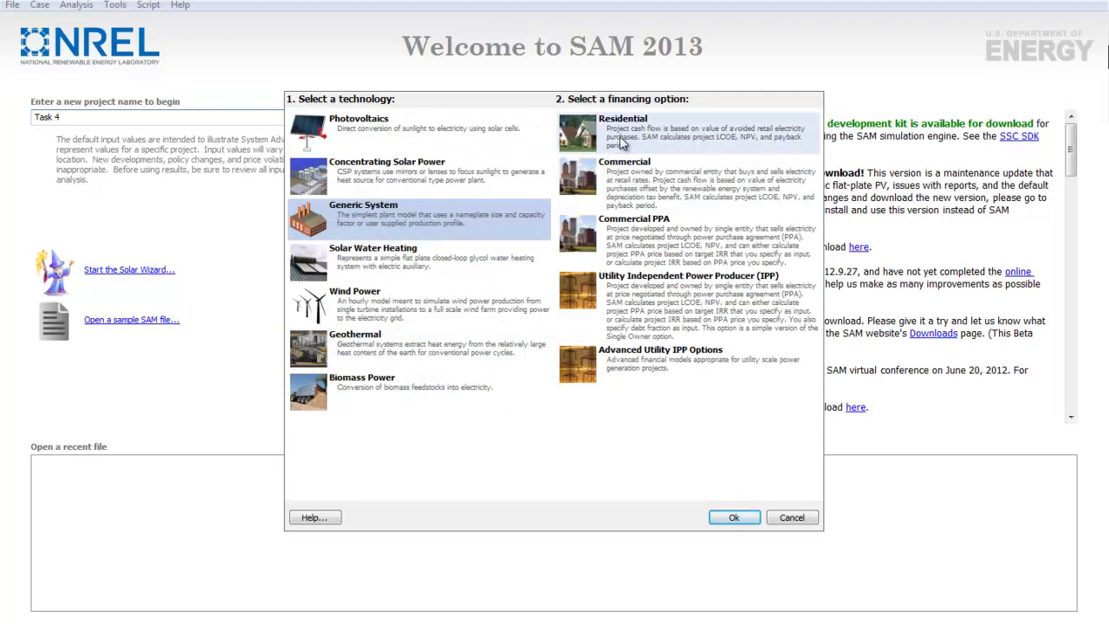
left_click(626, 139)
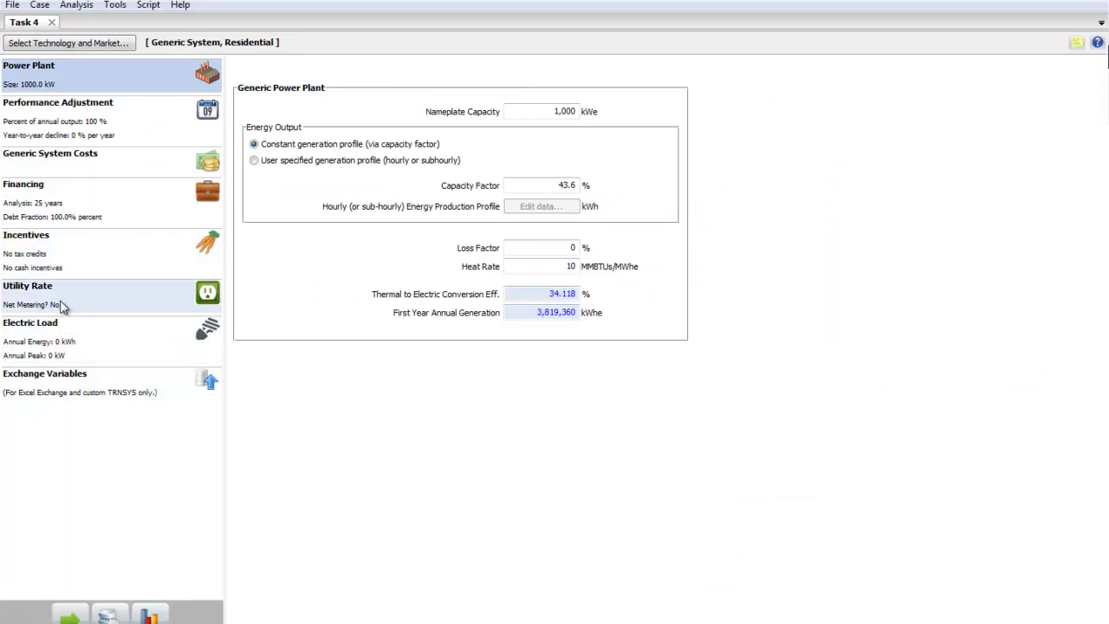
Step: Set Electric Load to 'User entered hourly data' and open its Edit data table
left_click(72, 344)
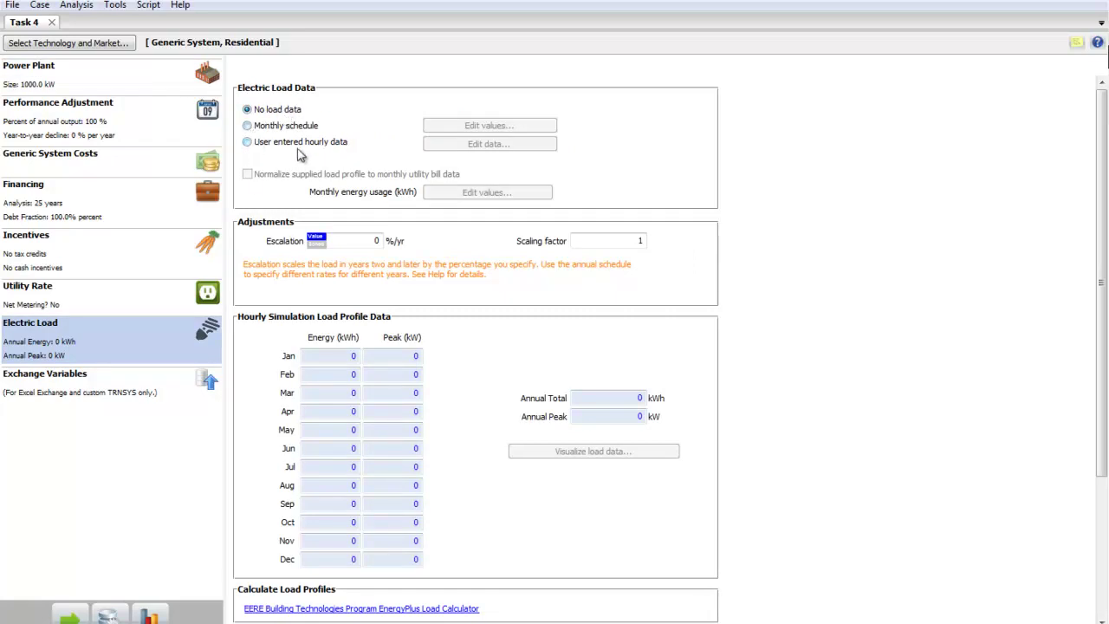
left_click(248, 143)
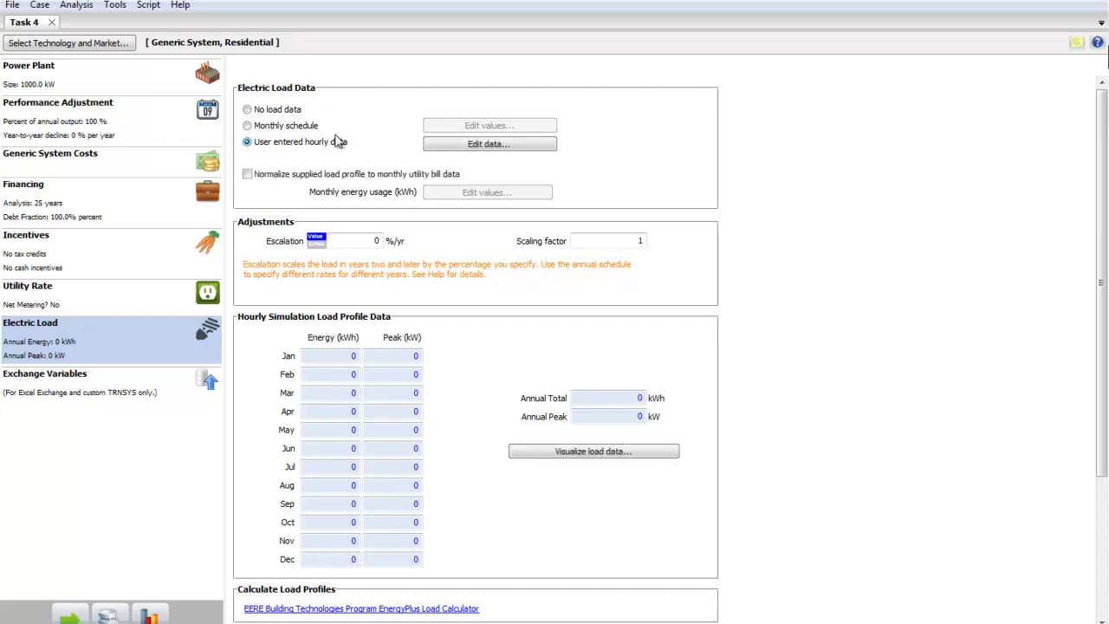
left_click(487, 146)
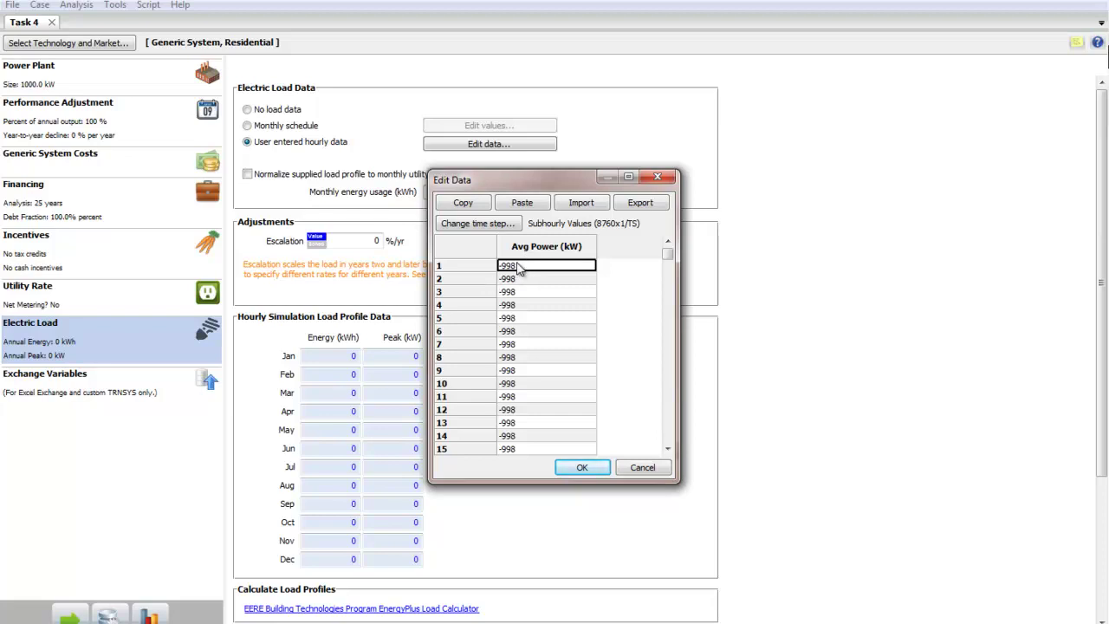
Step: After checking the Excel load data, change the load table's time step to 15 minutes
mouse_move(667, 253)
left_mouse_down()
mouse_move(672, 447)
mouse_move(669, 247)
left_mouse_up()
key("alt+Tab")
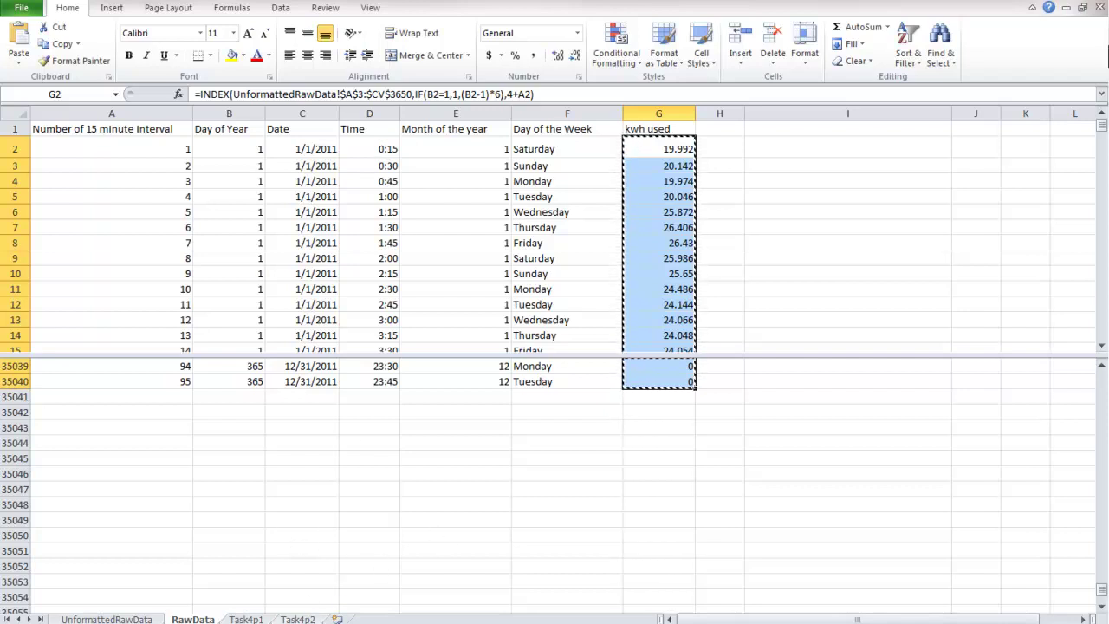
key("alt+Tab")
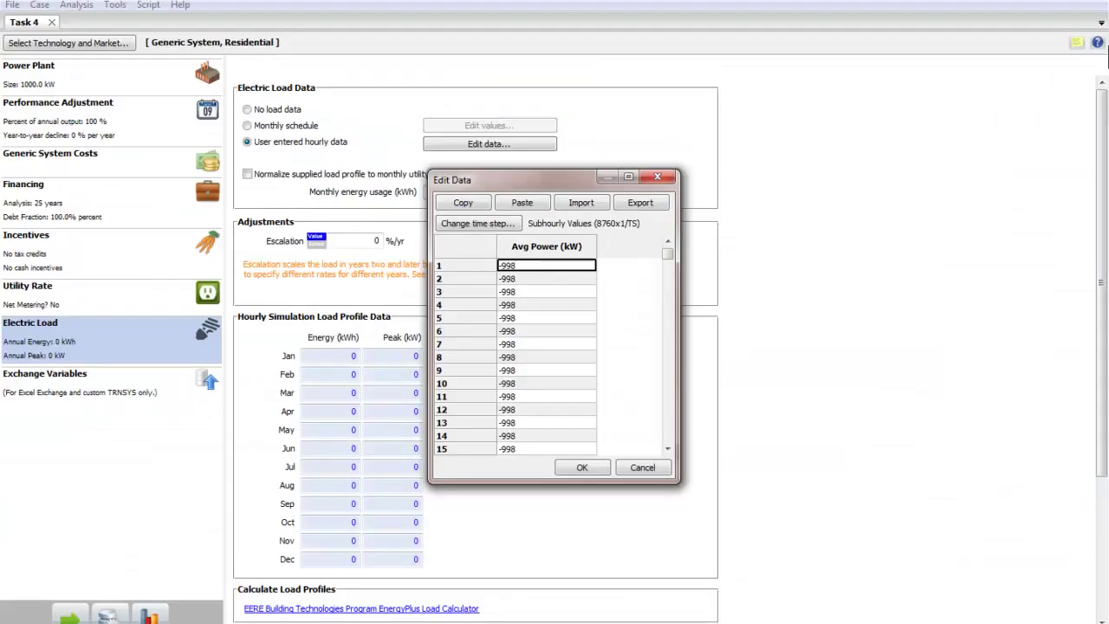
left_click(474, 229)
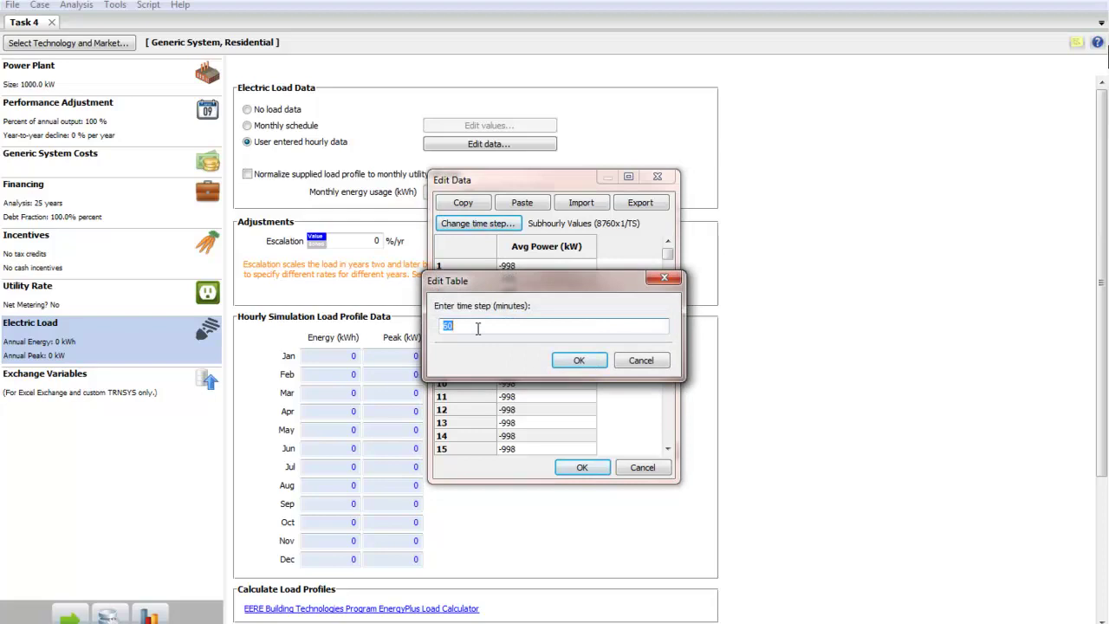
type("15")
left_click(598, 363)
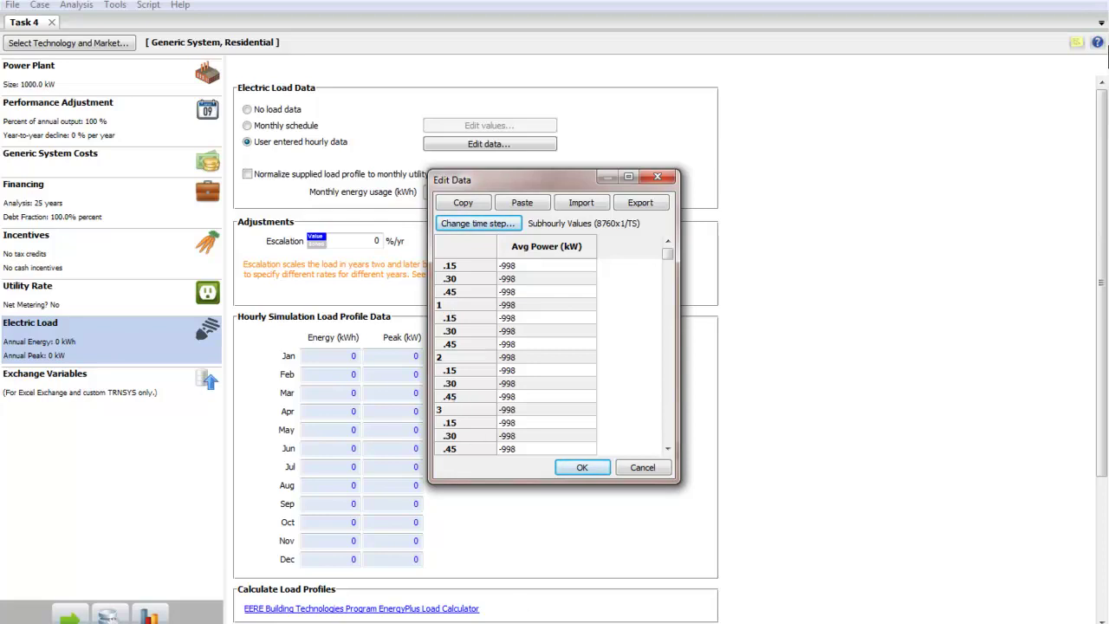
Step: Copy the kwh used values G2:G35040 from Excel's RawData sheet and return to SAM
left_click(299, 542)
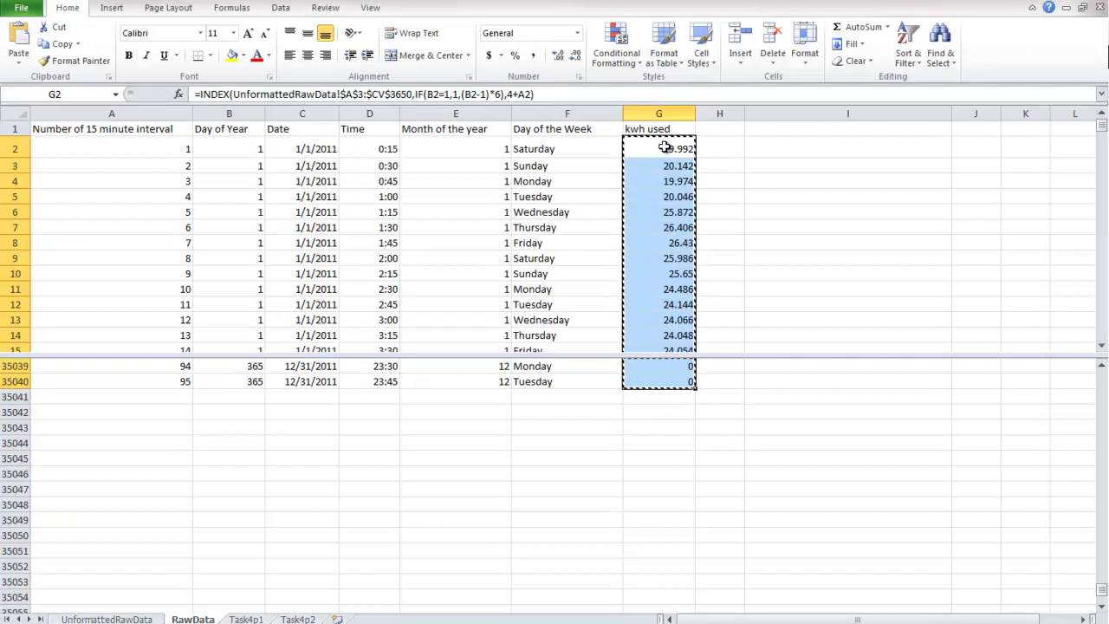
left_click(753, 146)
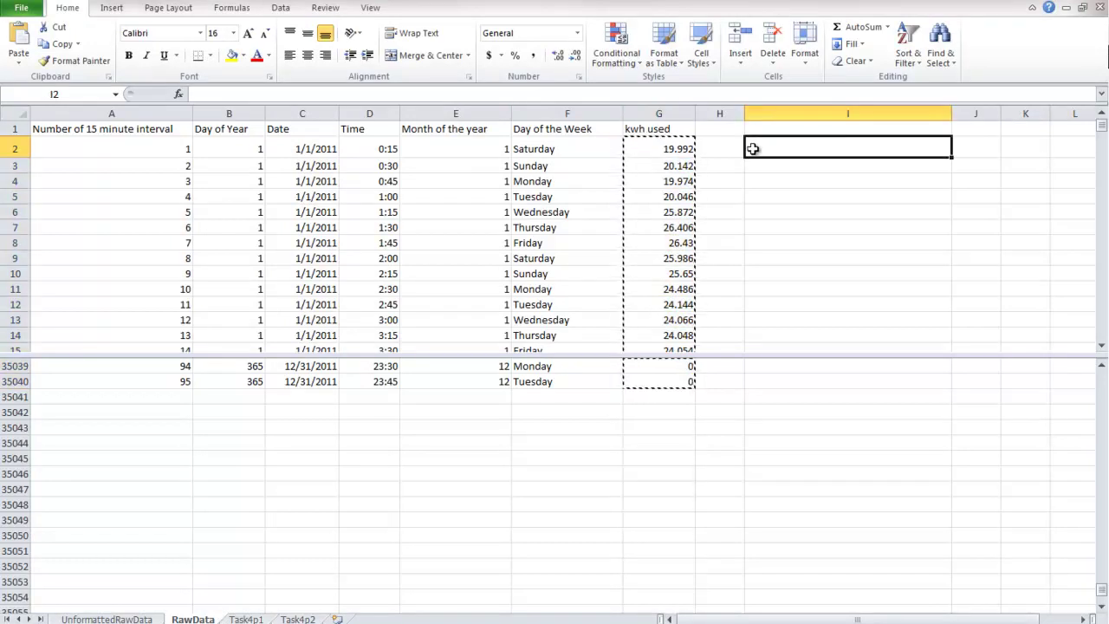
left_click(663, 149)
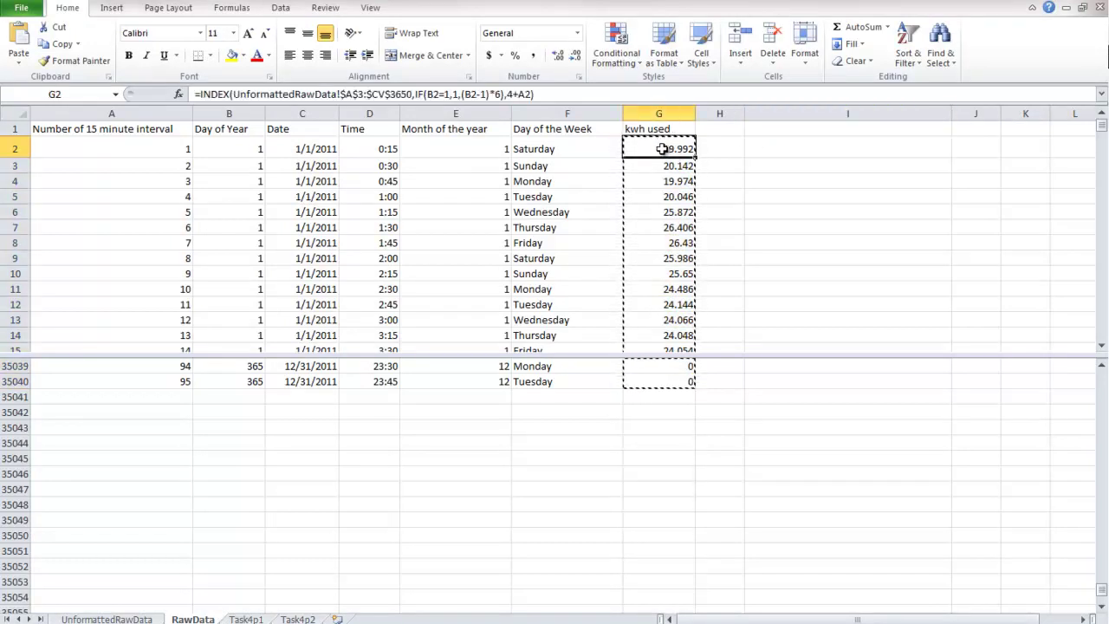
left_click(672, 383, "shift")
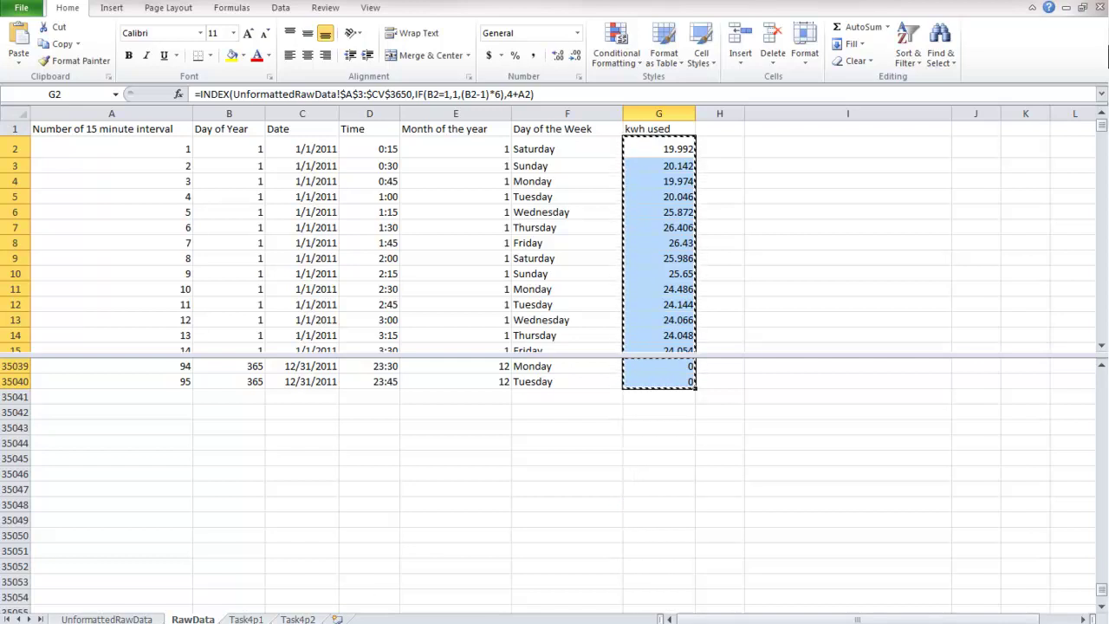
key("alt+Tab")
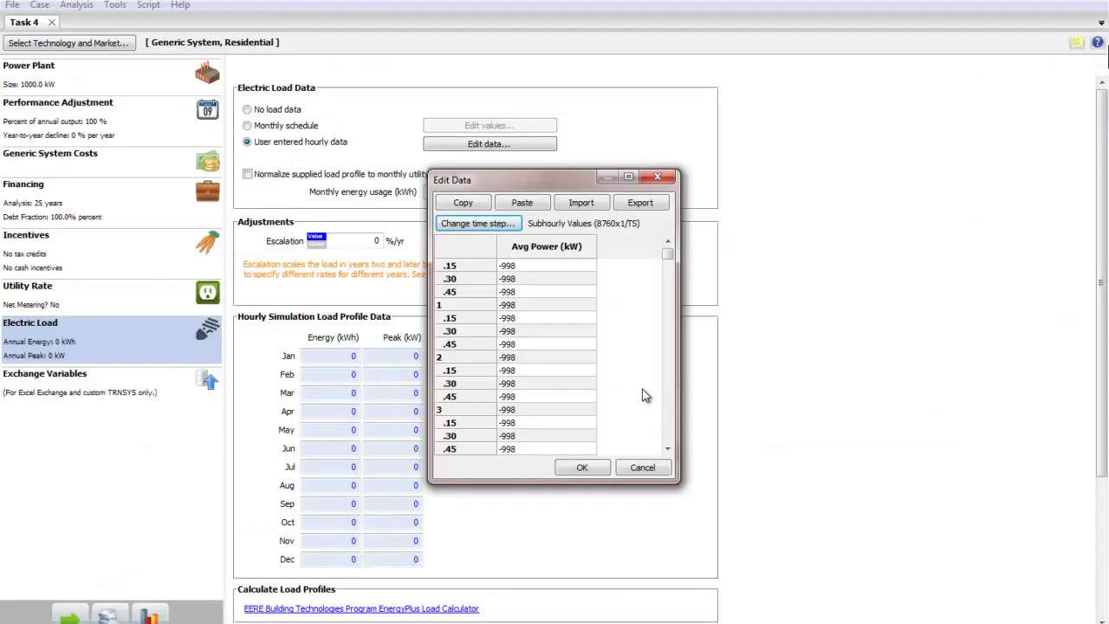
Step: Paste the Excel kWh values into the 15-minute load table and accept them, totalling 70406.9 kWh
left_click(531, 205)
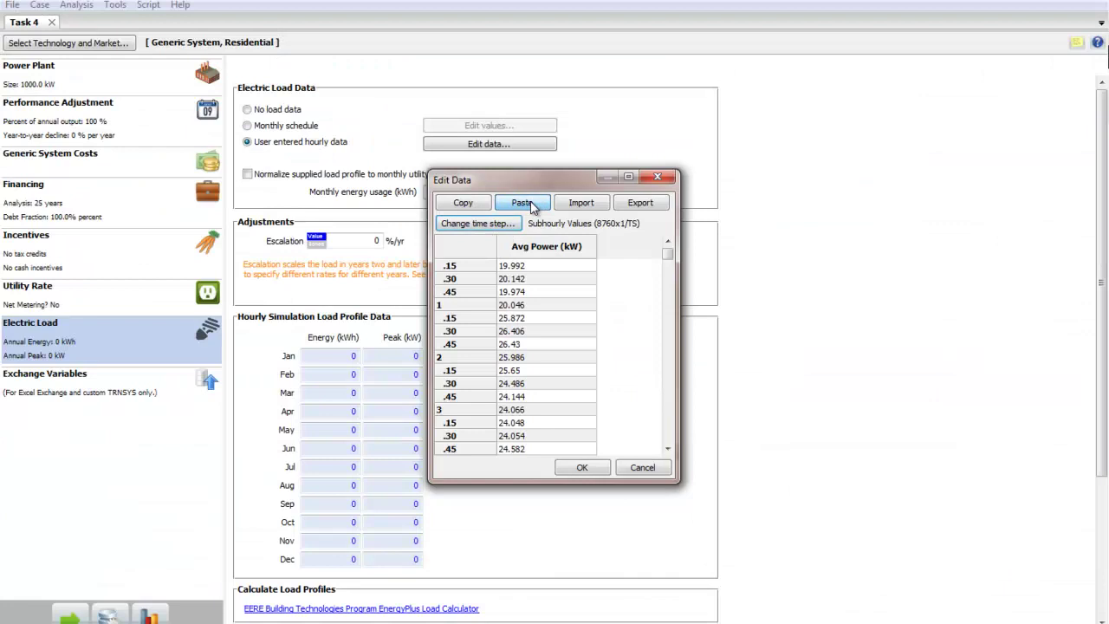
left_click(670, 406)
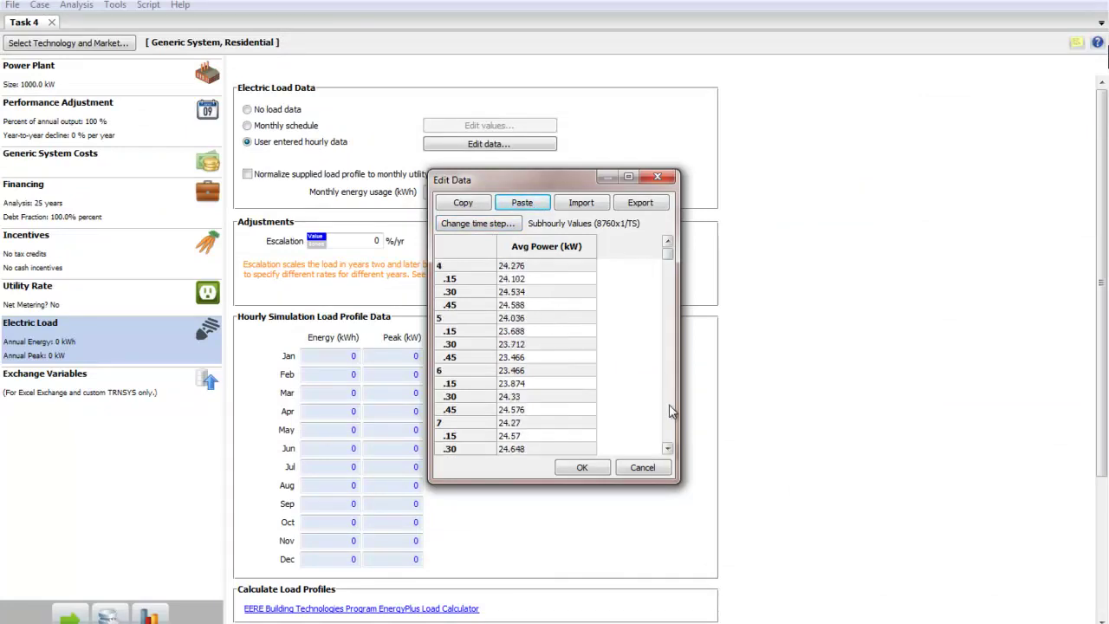
left_click_drag(670, 412, 668, 421)
left_click_drag(669, 248, 673, 252)
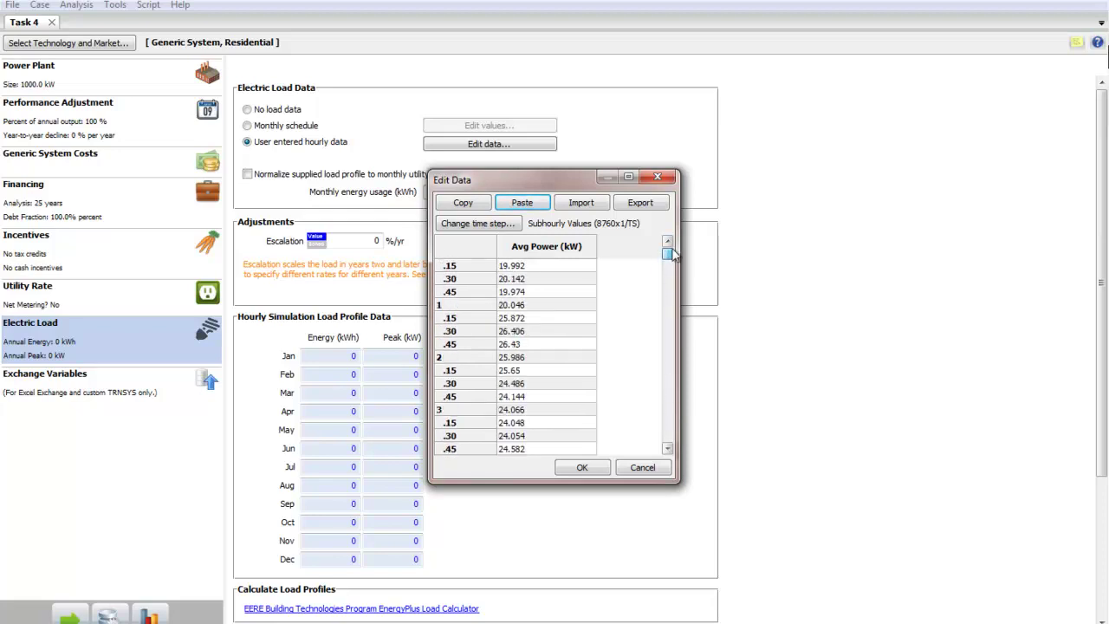
left_click(584, 468)
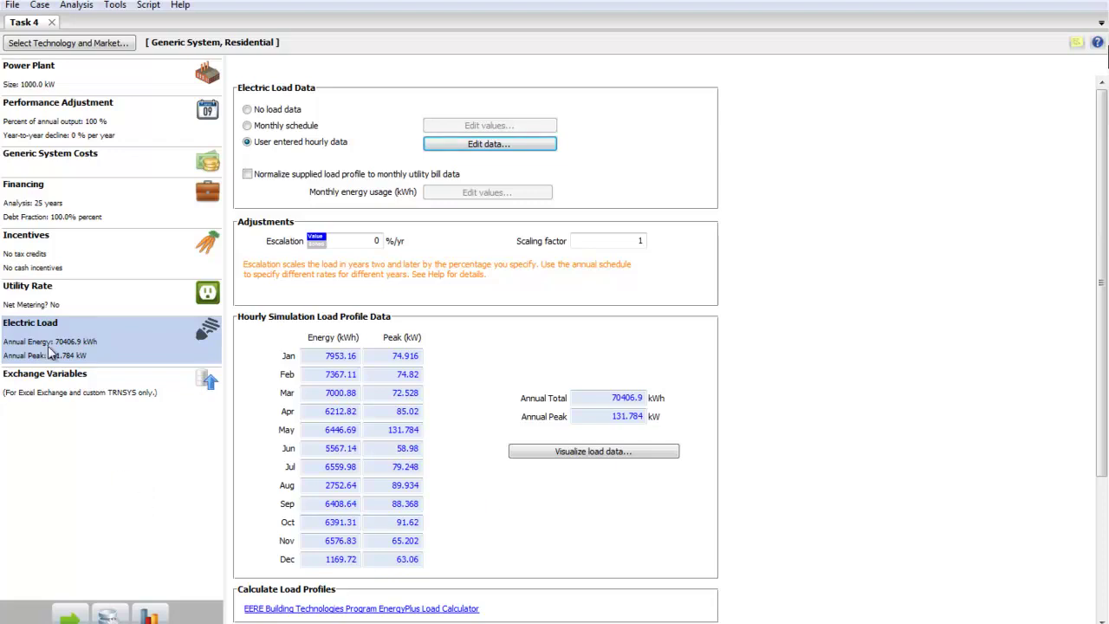
Step: From the Utility Rate page, open the OpenEI Utility Rate Database via Search for rates
left_click(54, 307)
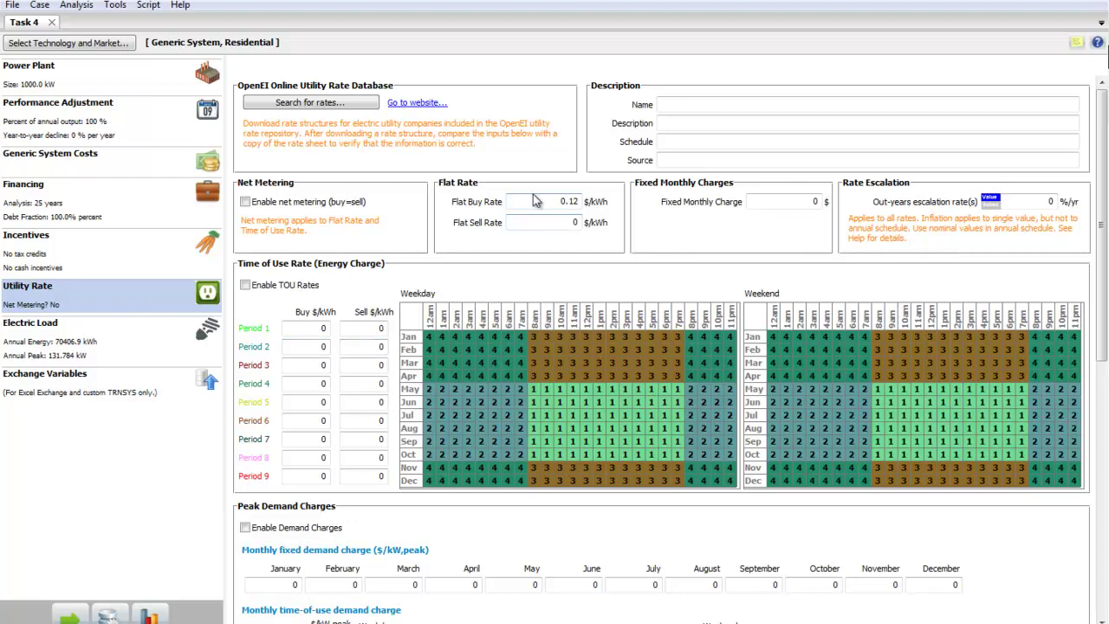
double_click(568, 201)
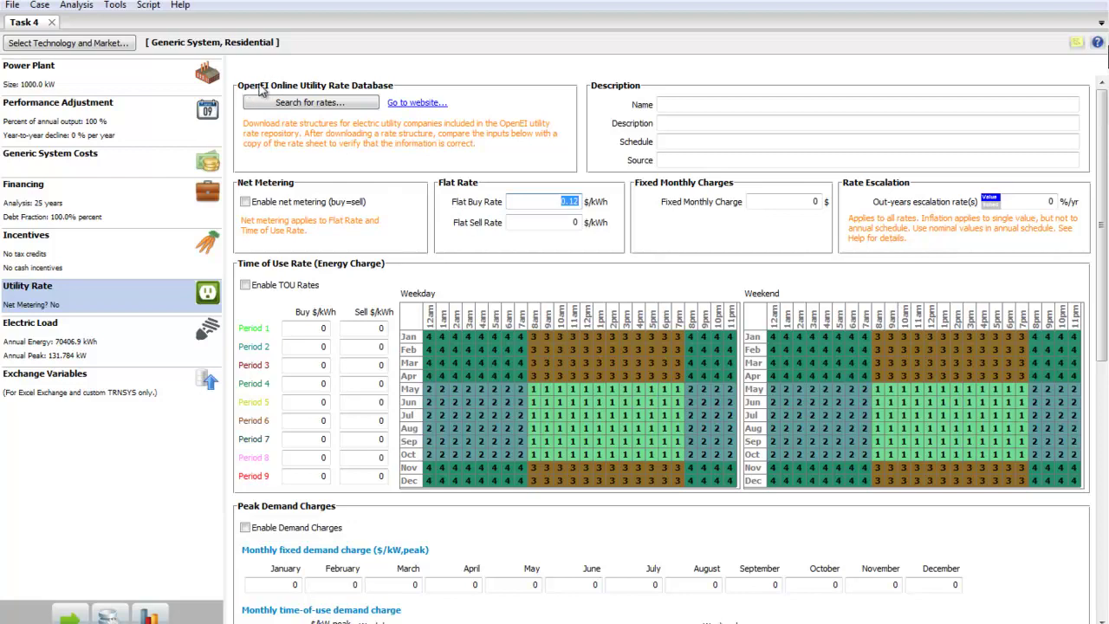
left_click(290, 104)
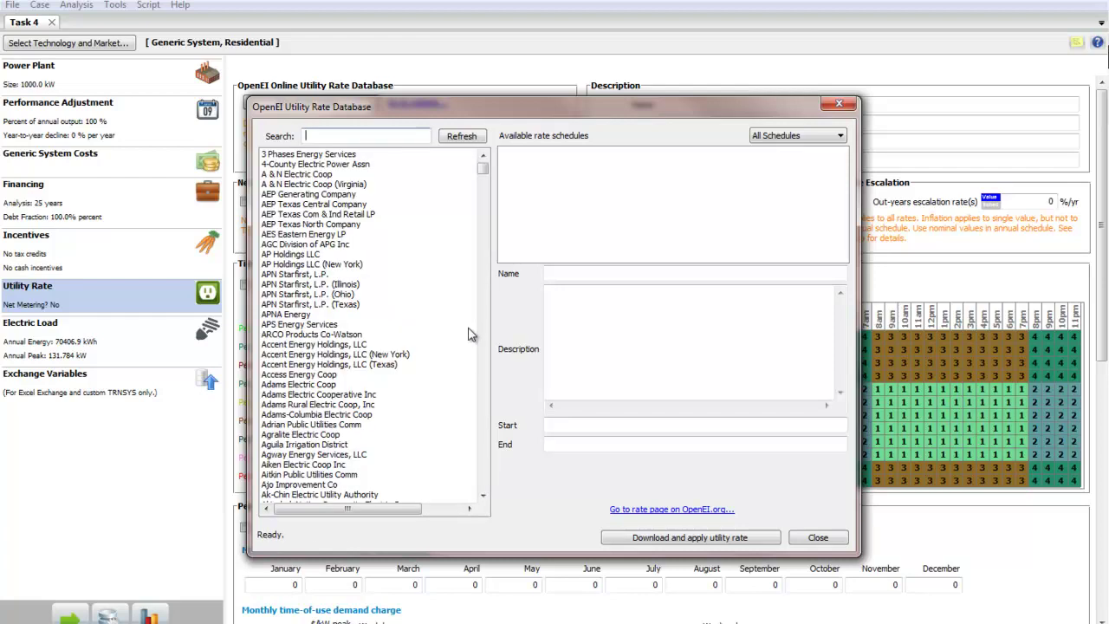
Step: Search 'pacif', pick Pacific Gas & Electric Co, and apply its Commercial-A-6 rate
left_click(369, 137)
type("p")
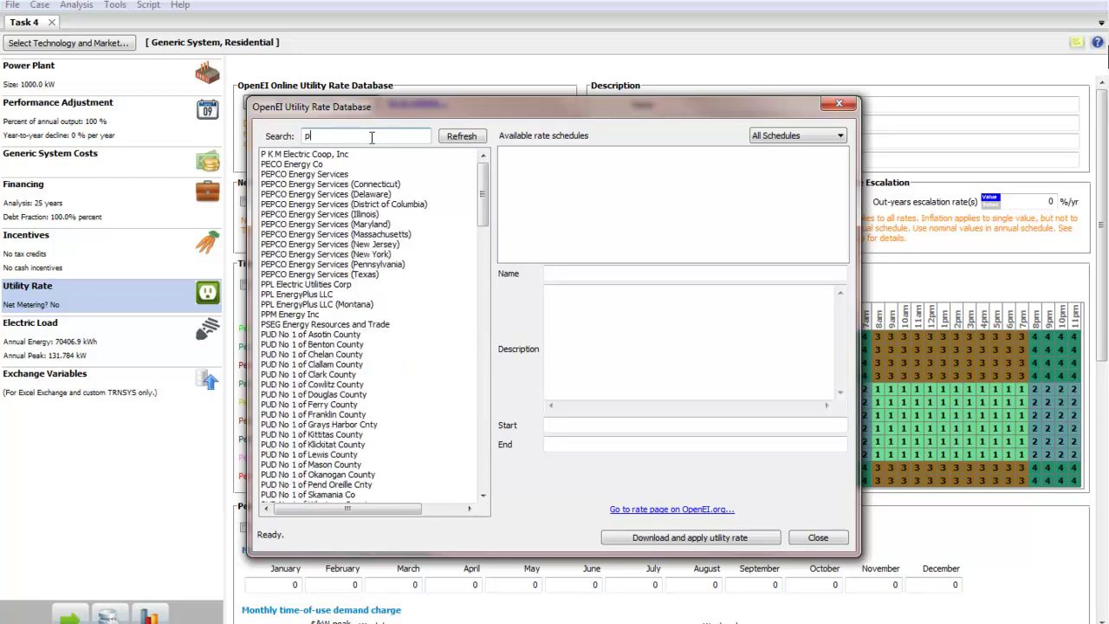
type("acif")
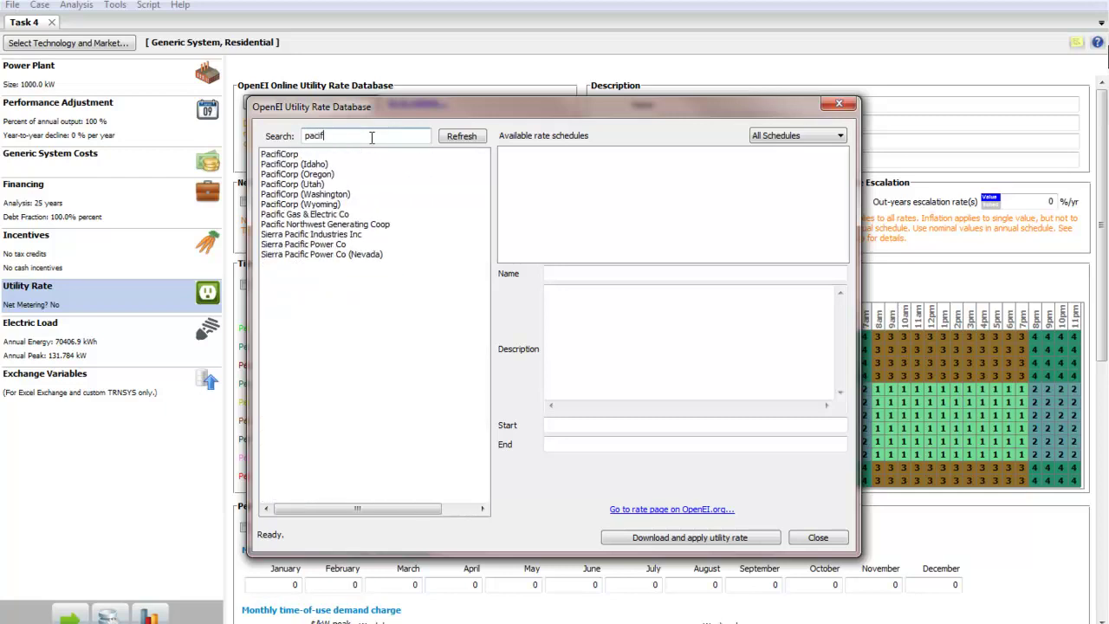
left_click(324, 214)
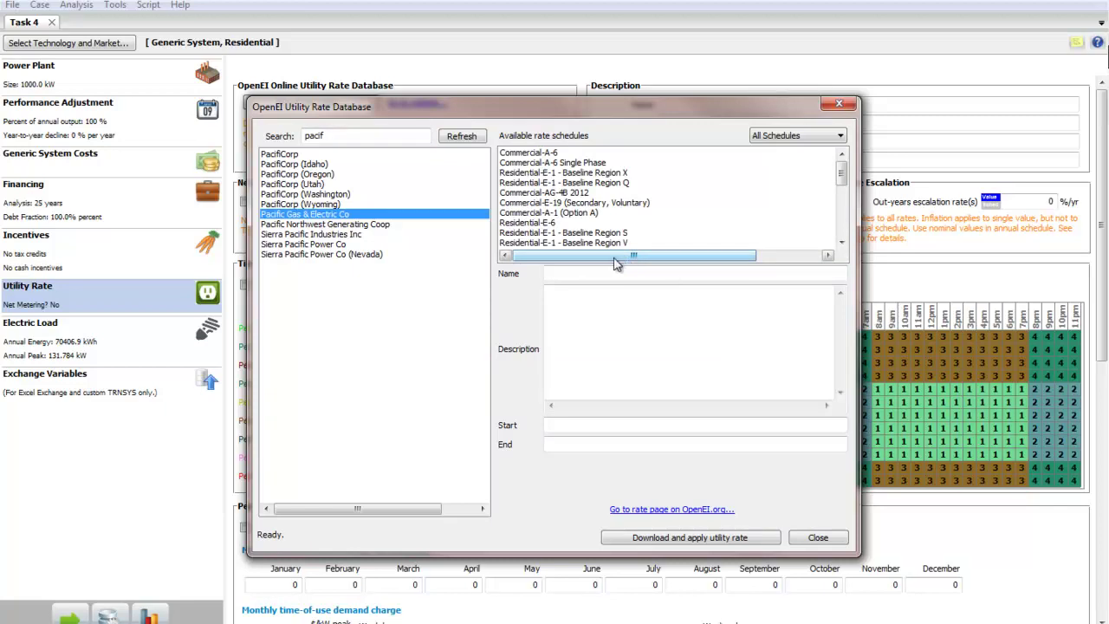
left_click(530, 152)
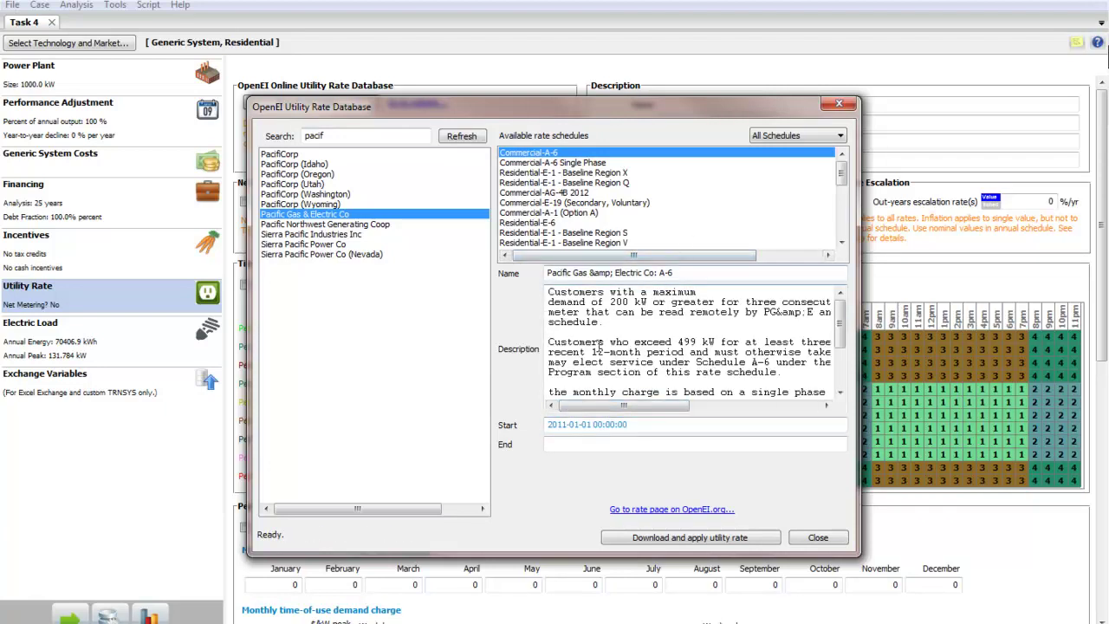
left_click_drag(839, 327, 840, 302)
left_click(675, 538)
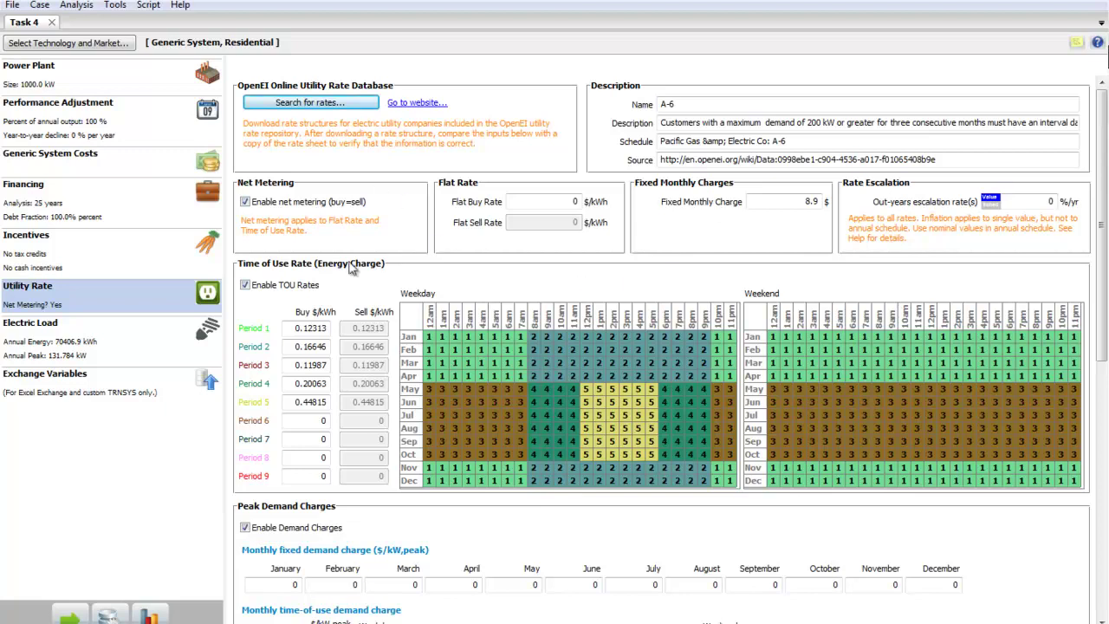
scroll(360, 321, "down", 3)
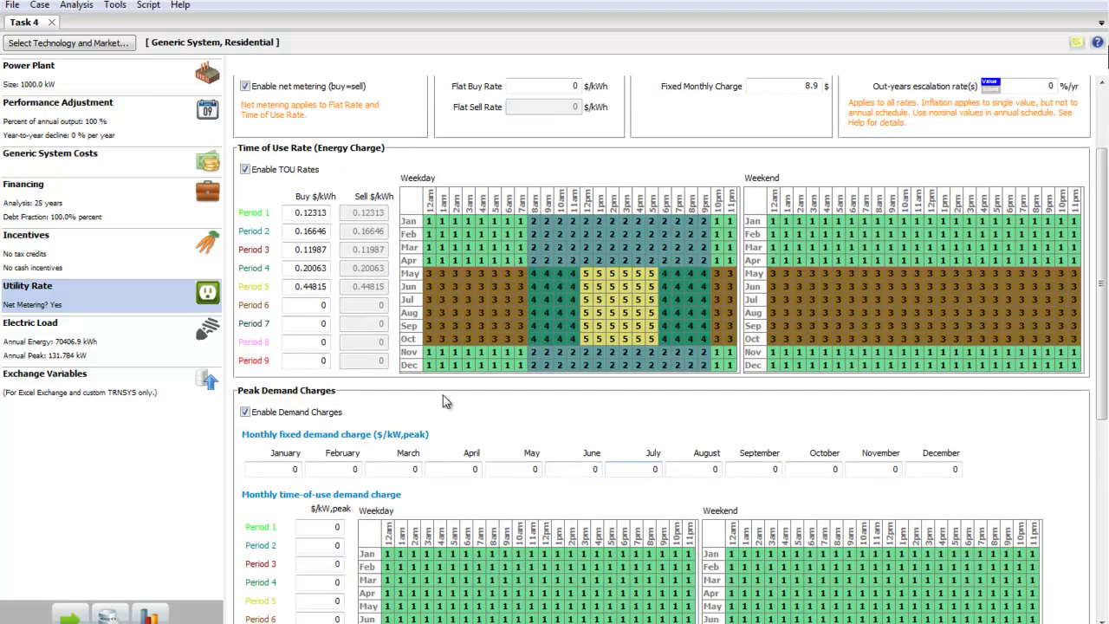
scroll(555, 459, "down", 9)
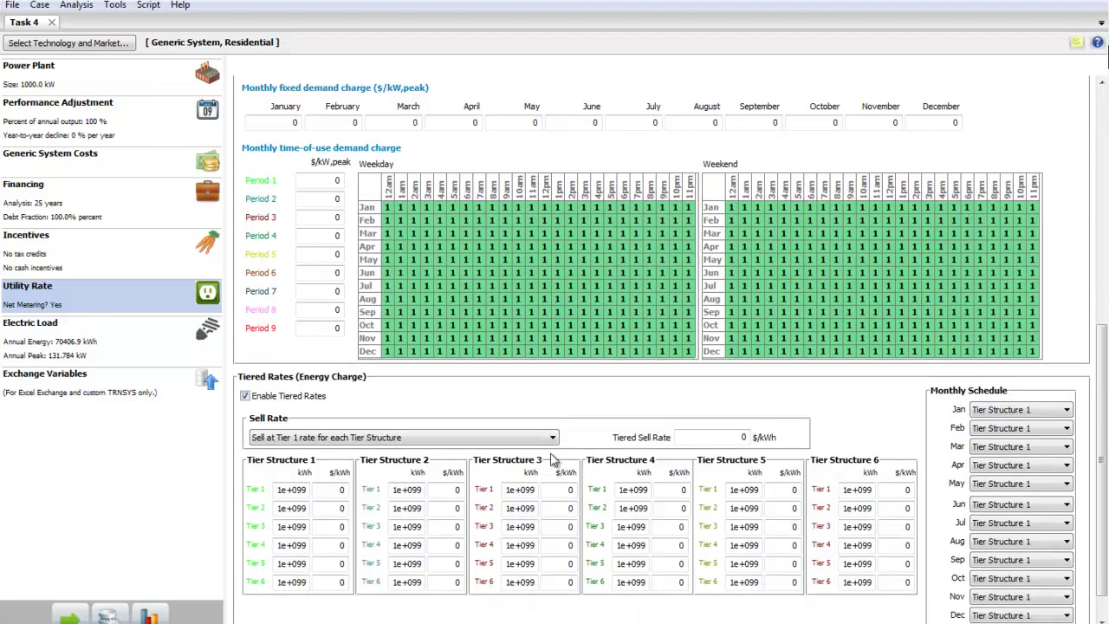
scroll(586, 422, "down", 1)
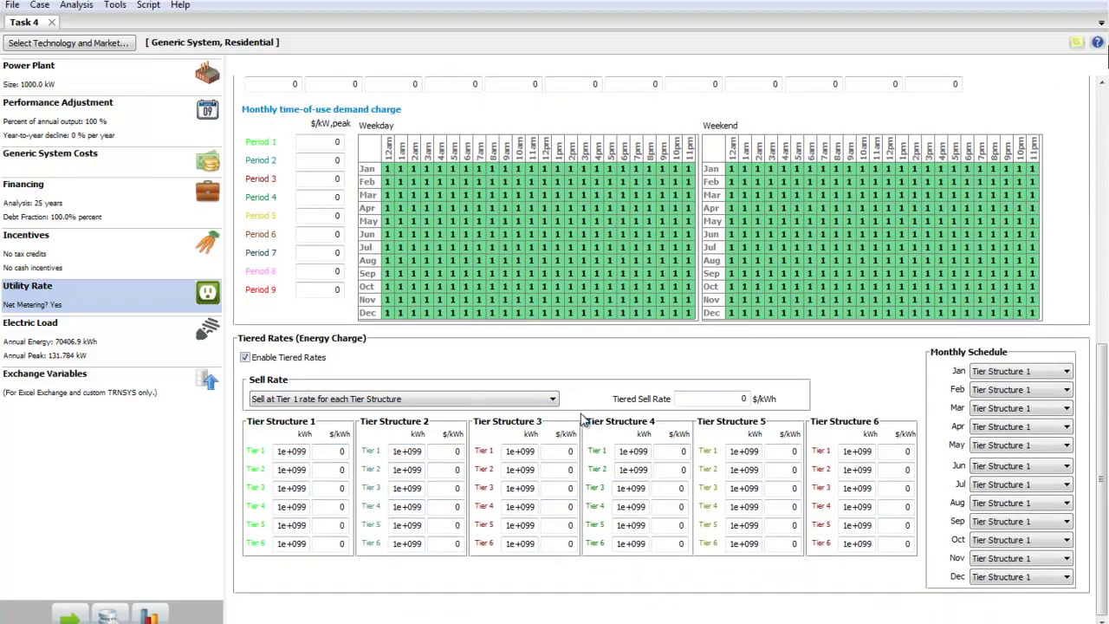
scroll(648, 479, "up", 13)
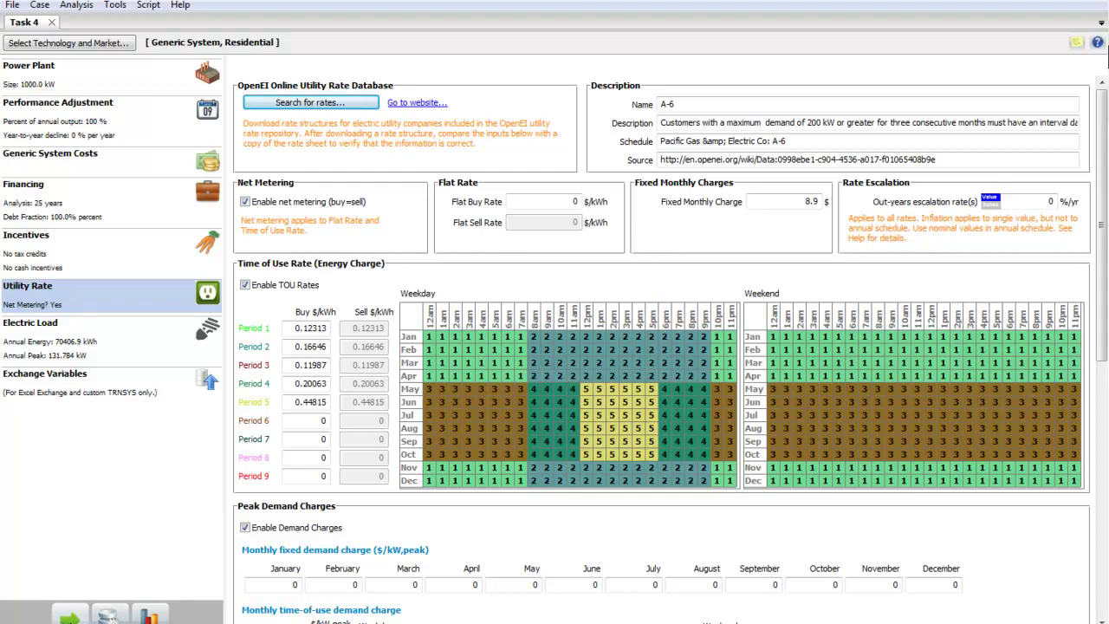
Step: Simulate the case with the A-6 rate, then reopen the OpenEI rate search from Utility Rate
left_click(70, 615)
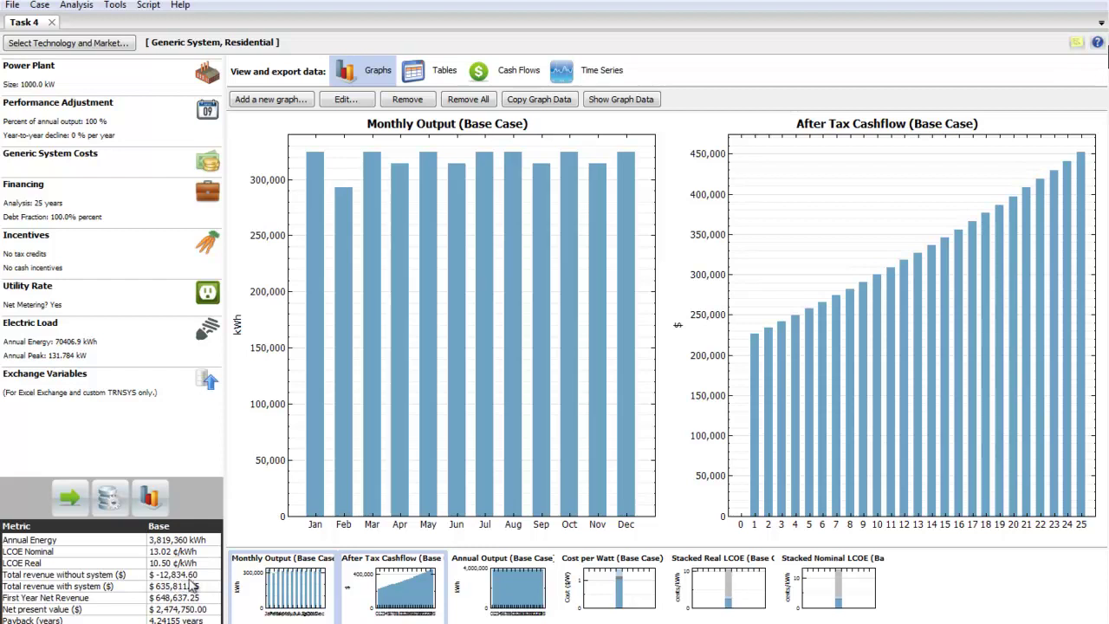
left_click(59, 302)
left_click(310, 108)
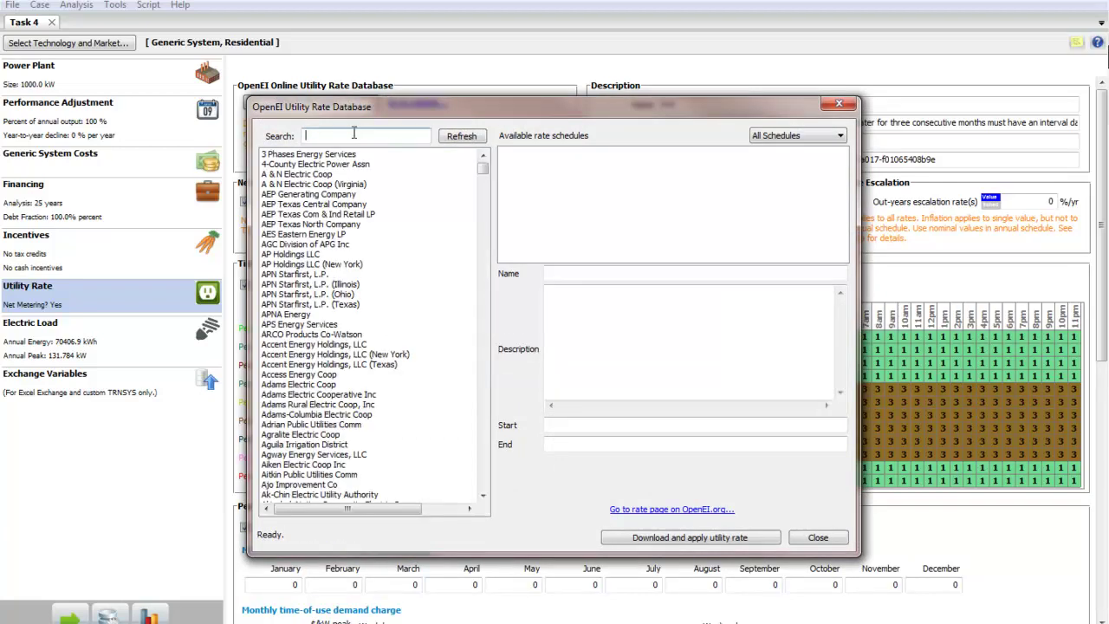
Step: Search 'pac', choose Pacific Gas & Electric Co, and apply its Commercial-AG-4B 2012 rate
type("pac")
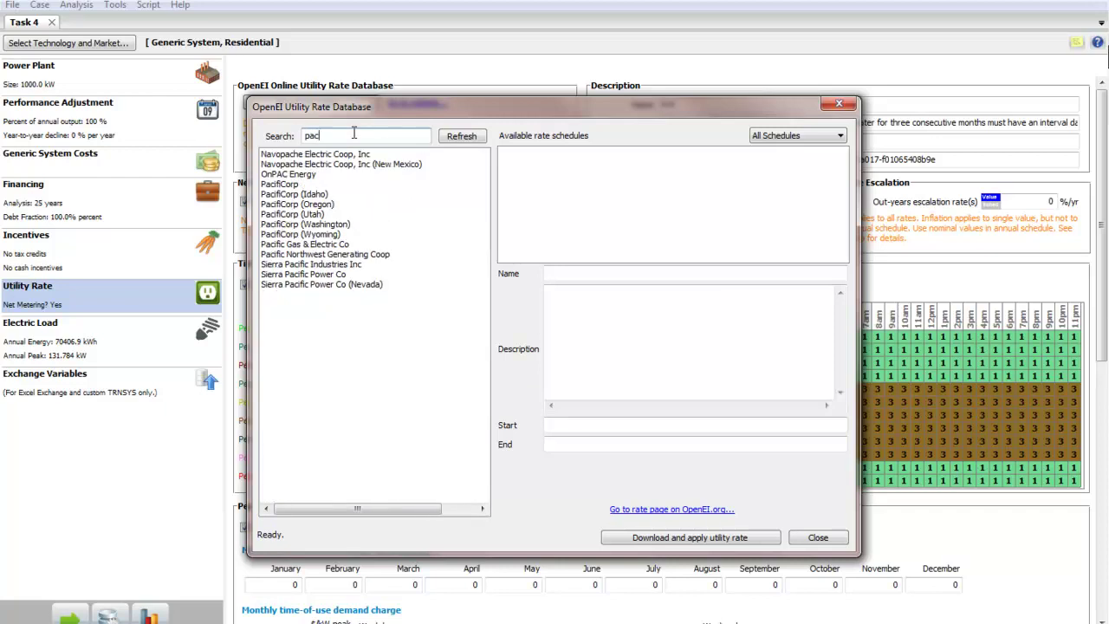
left_click(350, 245)
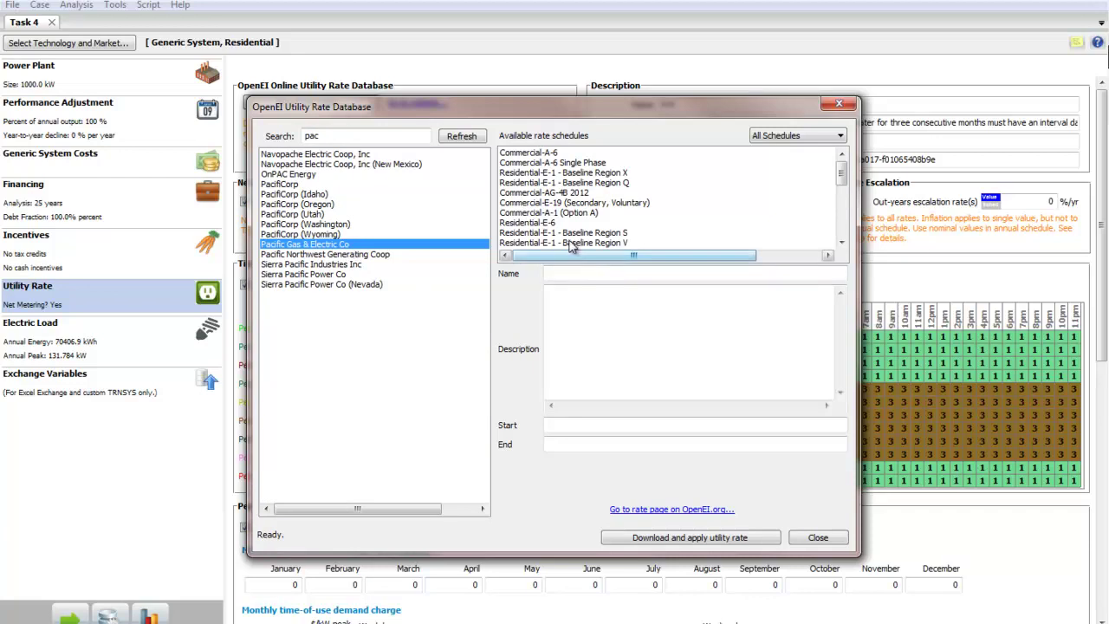
left_click(546, 212)
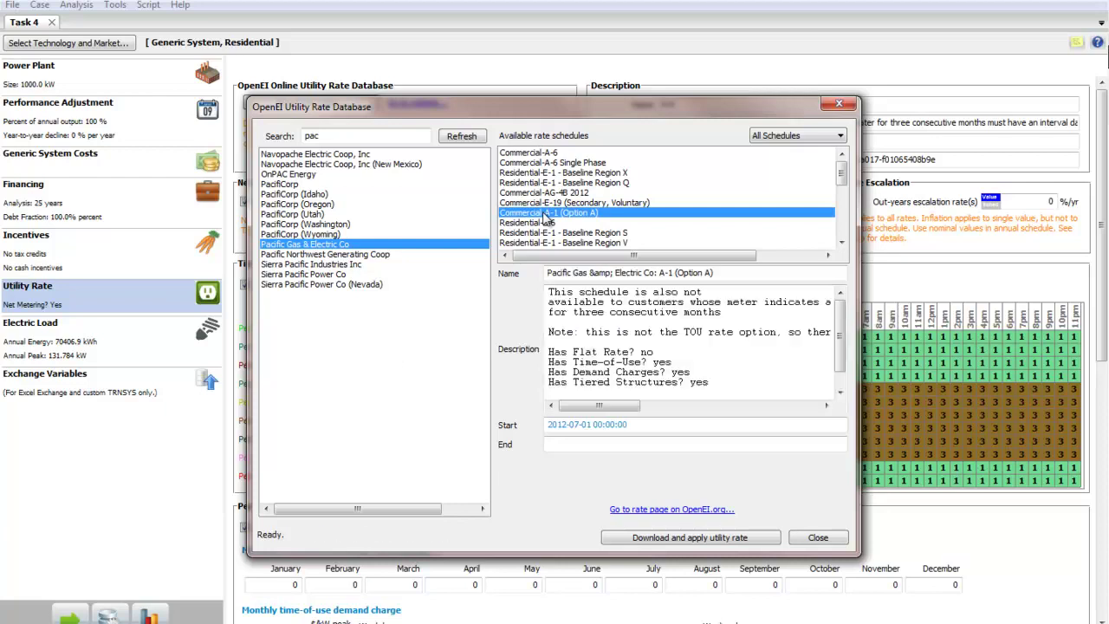
left_click(568, 193)
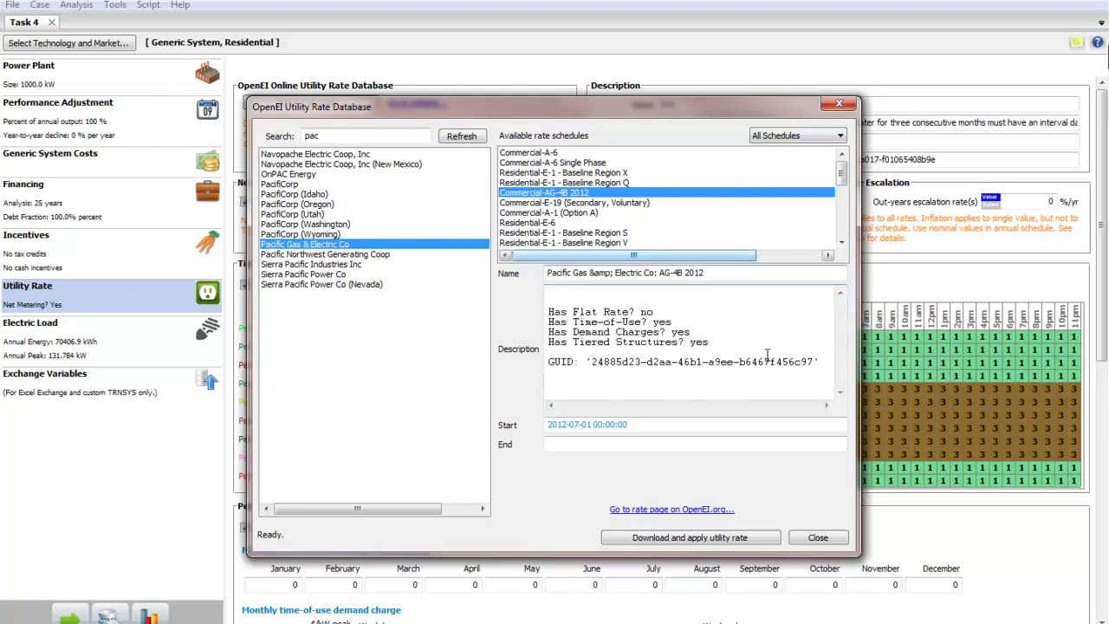
left_click(706, 539)
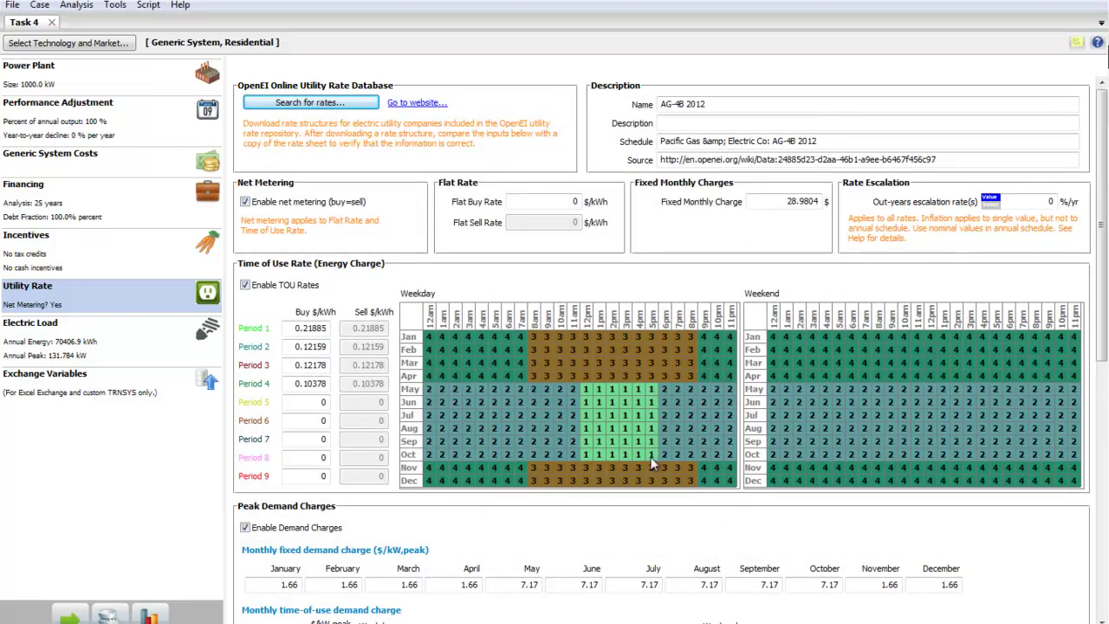
Step: Run the simulation again with the PG&E AG-4B 2012 rate to refresh the results
left_click(77, 617)
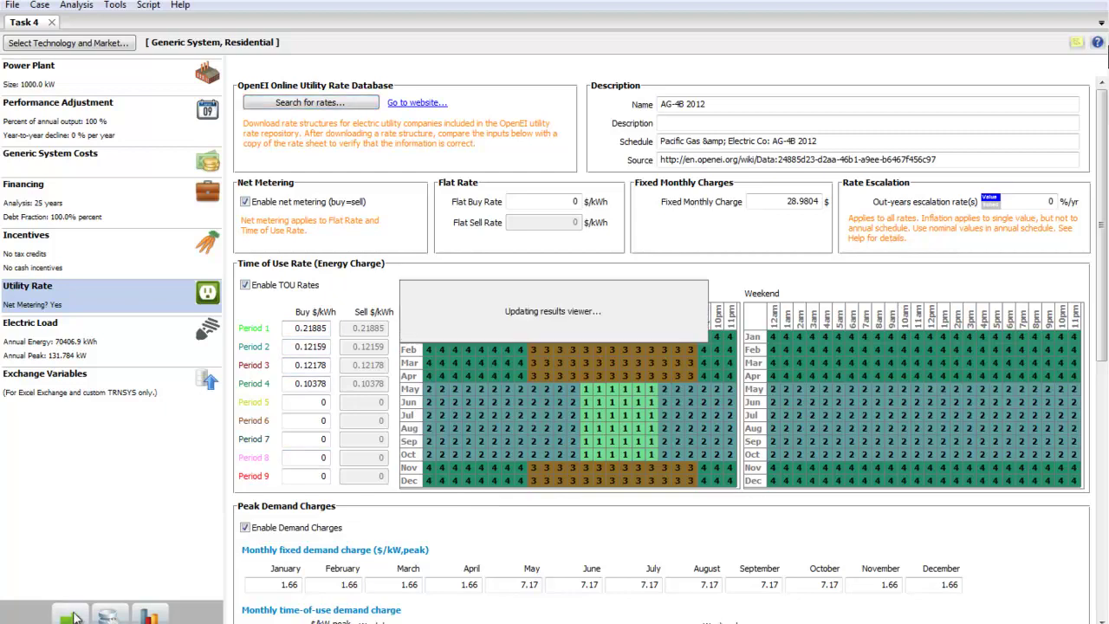